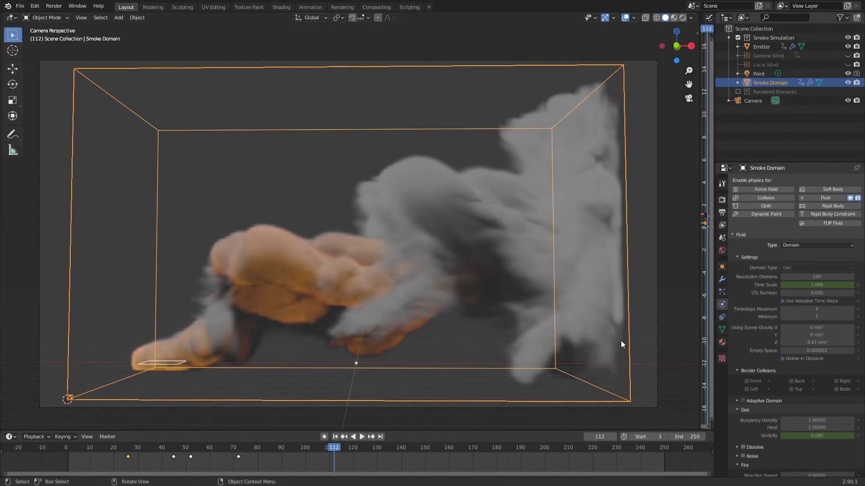
Step: Select the emitter plane and stop playback at frame 180 to see its zero surface emission
click(183, 361)
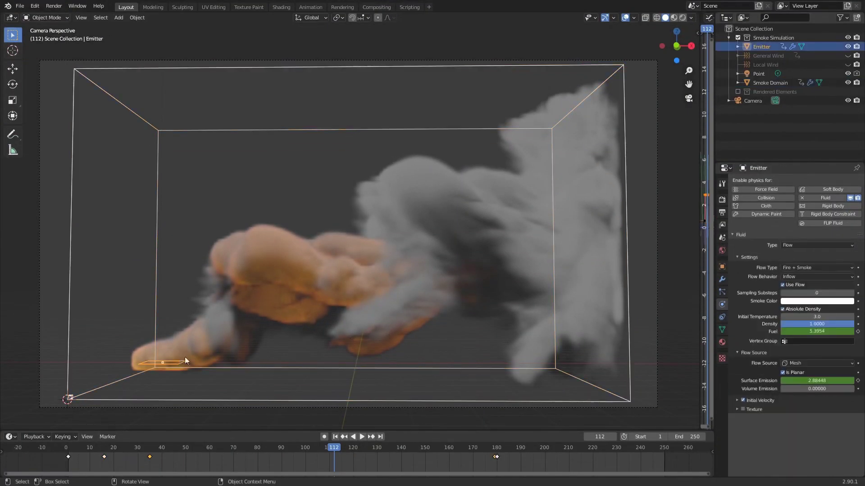
click(497, 449)
key(space)
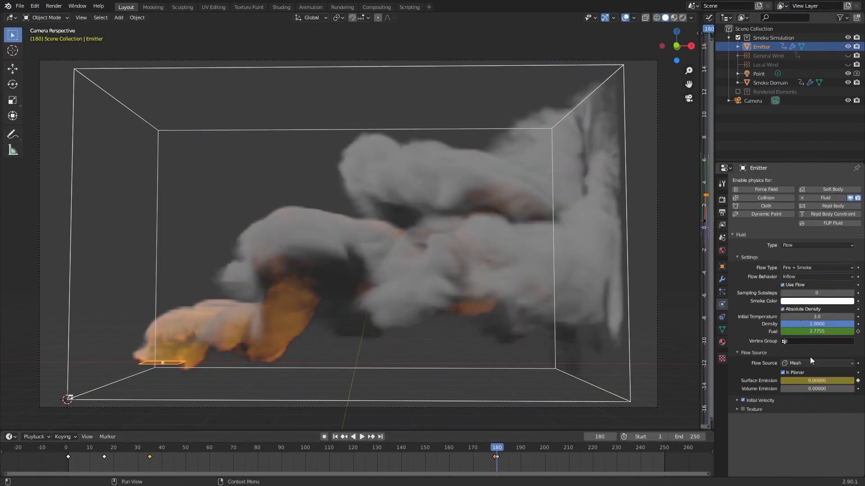
Step: Browse to Cache/data and select all the cached .vdb frame files for OpenVDB import
click(738, 37)
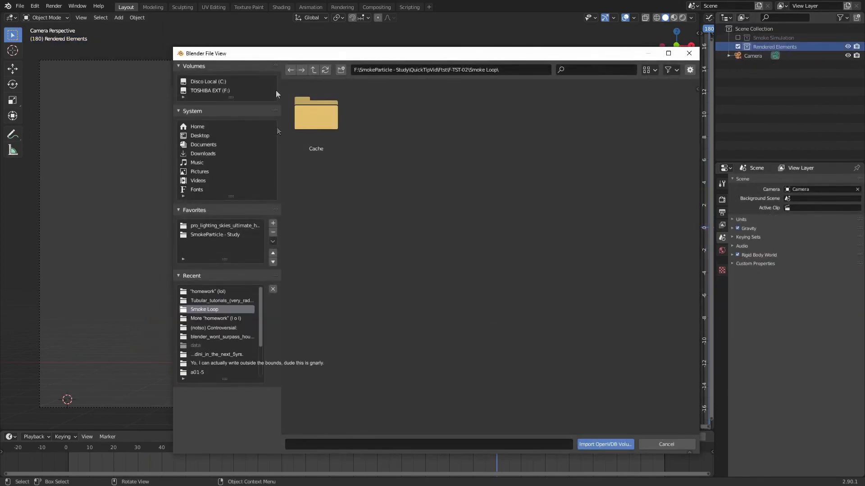
drag(281, 82, 175, 82)
double_click(207, 112)
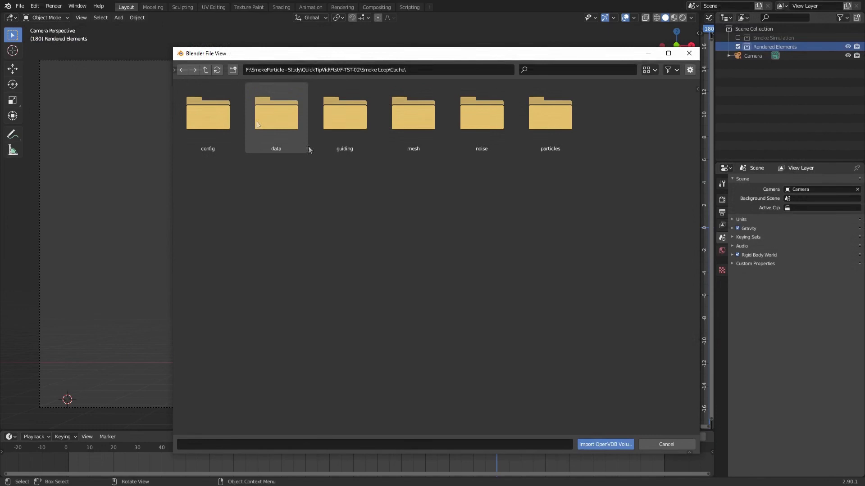
double_click(296, 134)
click(219, 135)
key(a)
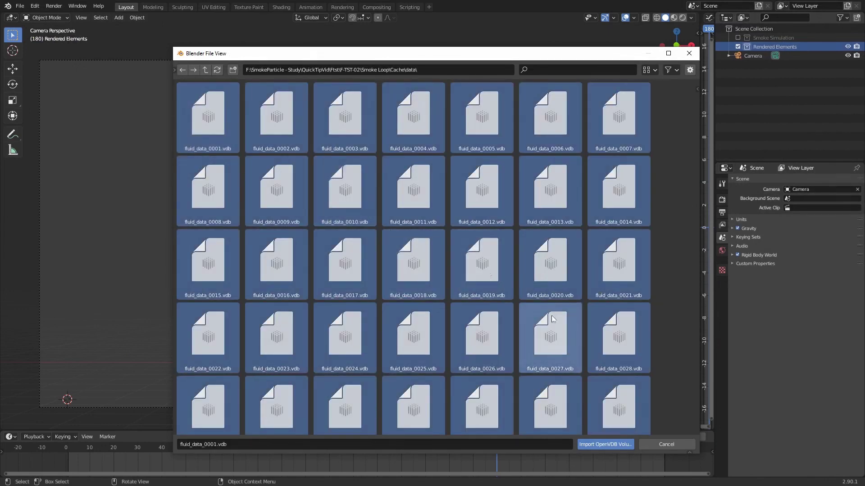
Step: Import them as the volume sequence fluid_data_0001 and inspect its data settings near frame 144
click(611, 444)
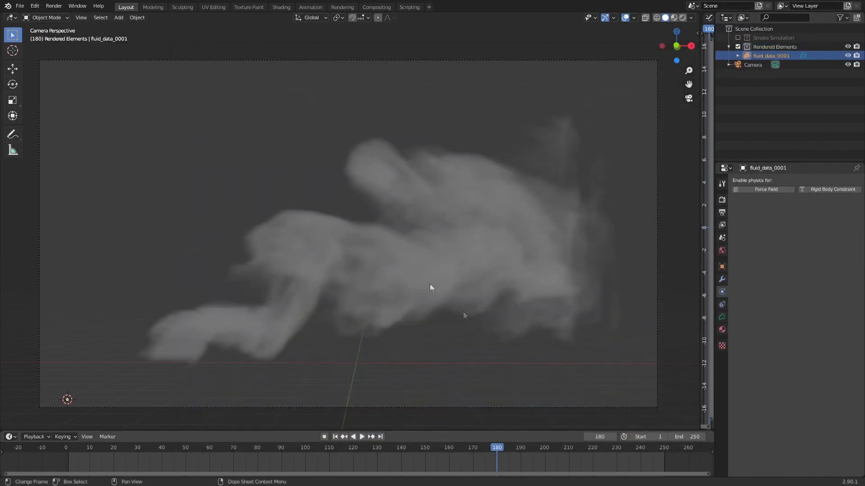
mouse_move(495, 446)
mouse_down()
mouse_move(411, 447)
mouse_move(439, 447)
mouse_up()
click(722, 317)
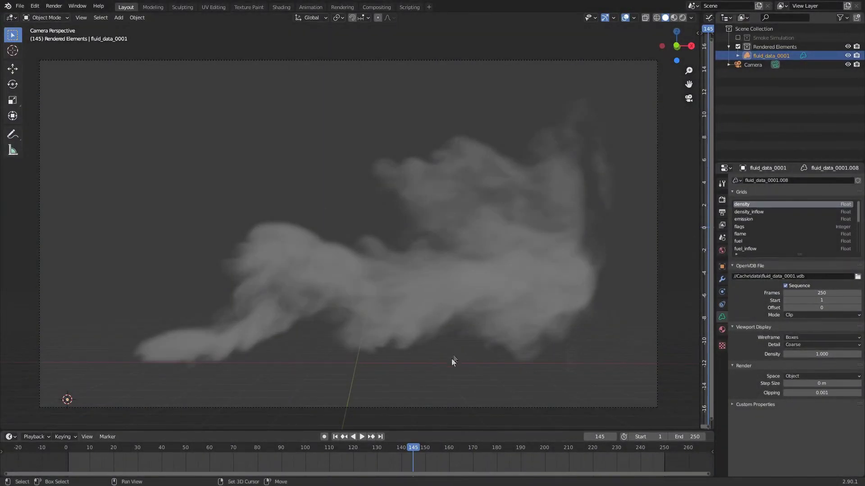
Step: Duplicate the smoke volume in place, set the copy's OpenVDB offset to -180, and play it back
key(shift+d)
right_click(429, 363)
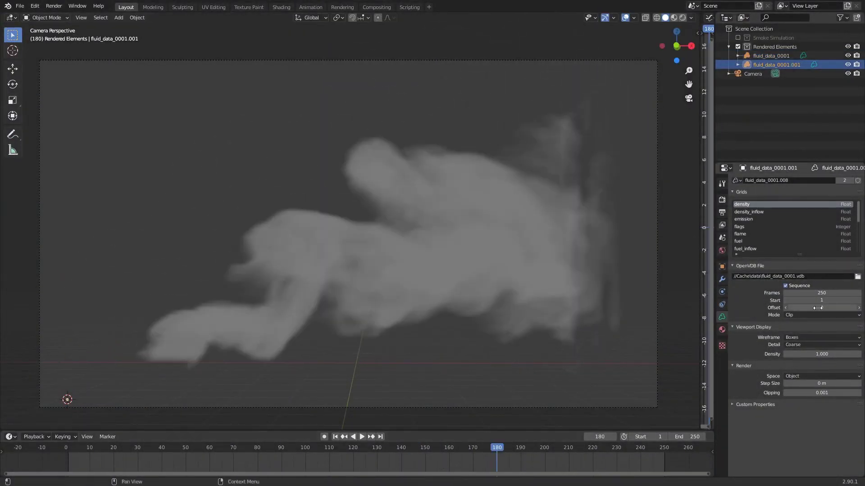
drag(817, 308, 807, 269)
mouse_move(821, 306)
mouse_down()
mouse_move(769, 302)
mouse_move(817, 308)
mouse_up()
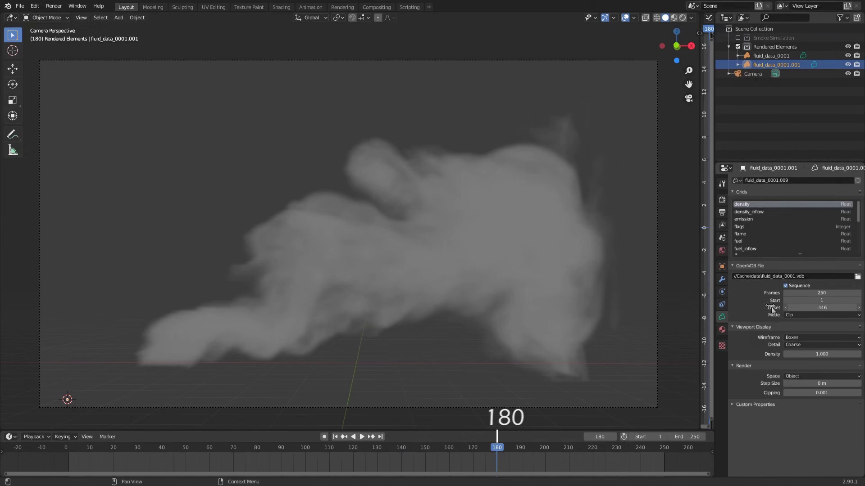
key(BackSpace)
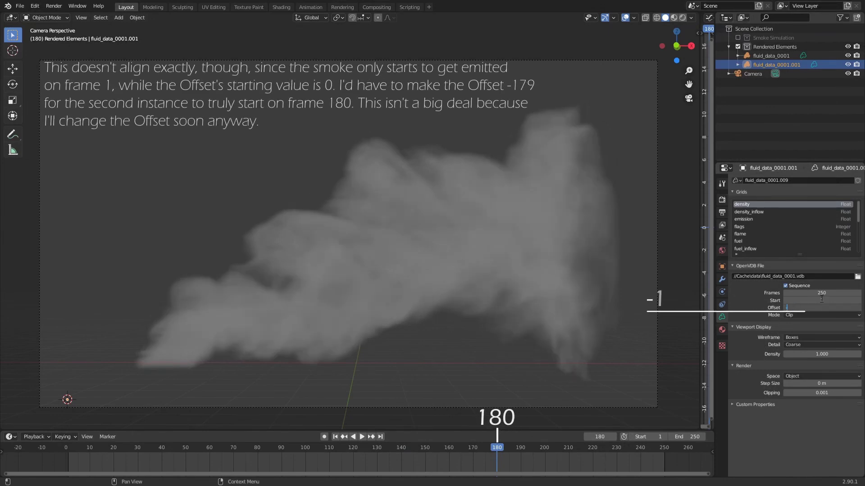
text(80)
key(Return)
key(space)
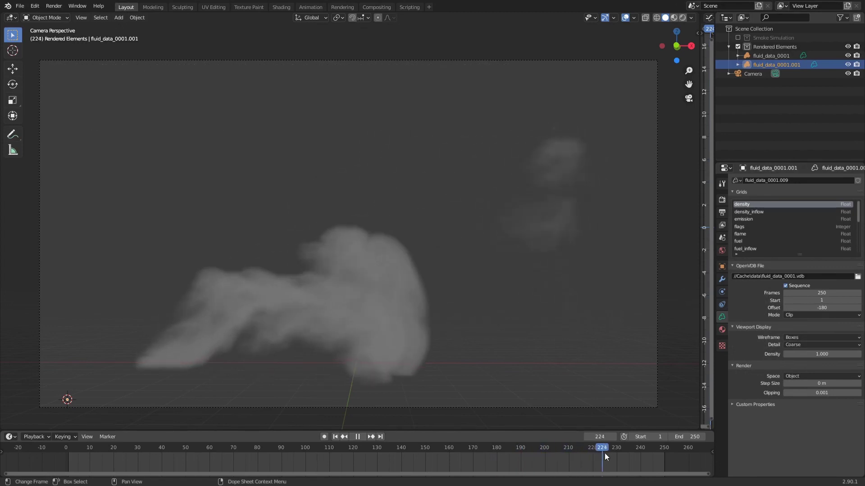
Step: Stop at frame 210, change the duplicate's offset to -160, and scrub to check the overlap
drag(631, 457, 569, 452)
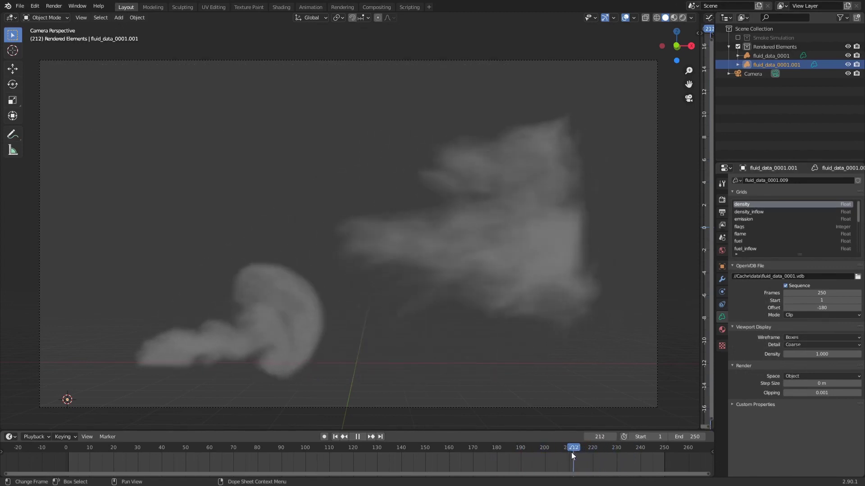
key(space)
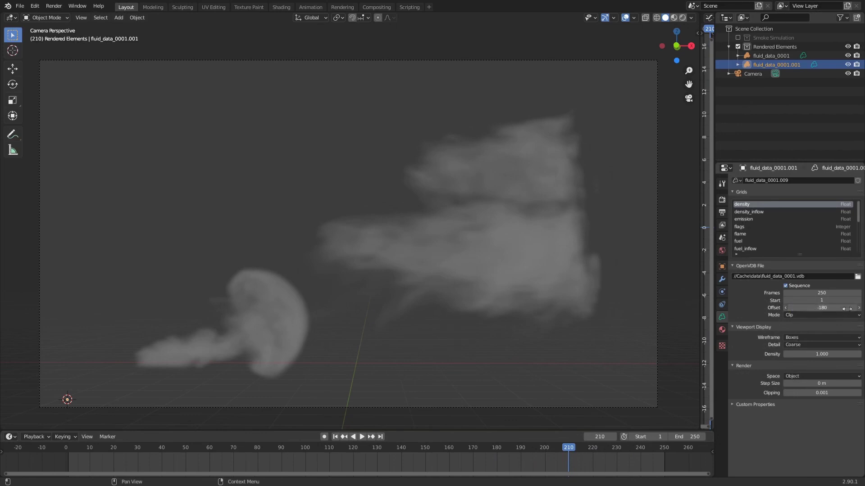
mouse_move(847, 309)
mouse_down()
mouse_move(859, 308)
mouse_move(814, 309)
mouse_up()
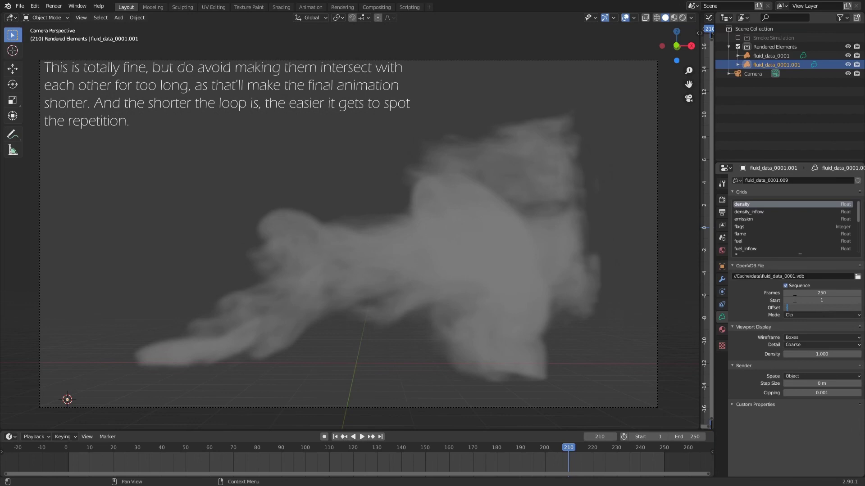
text(-160)
key(Return)
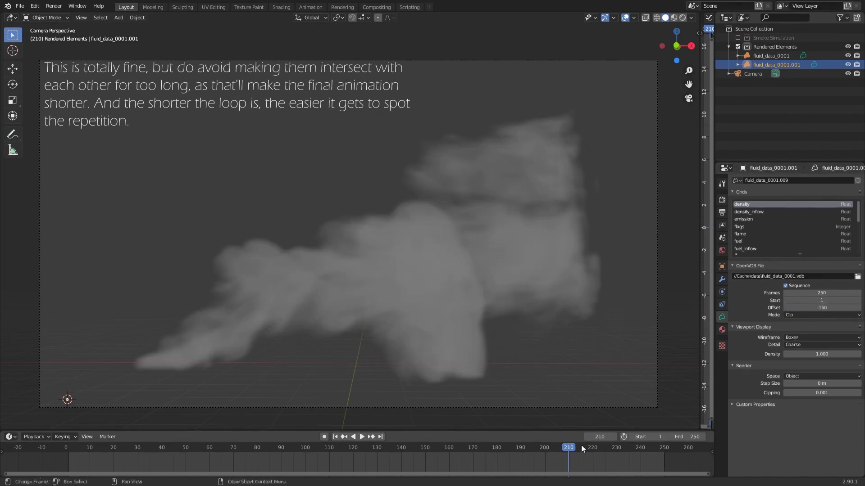
drag(581, 445, 449, 450)
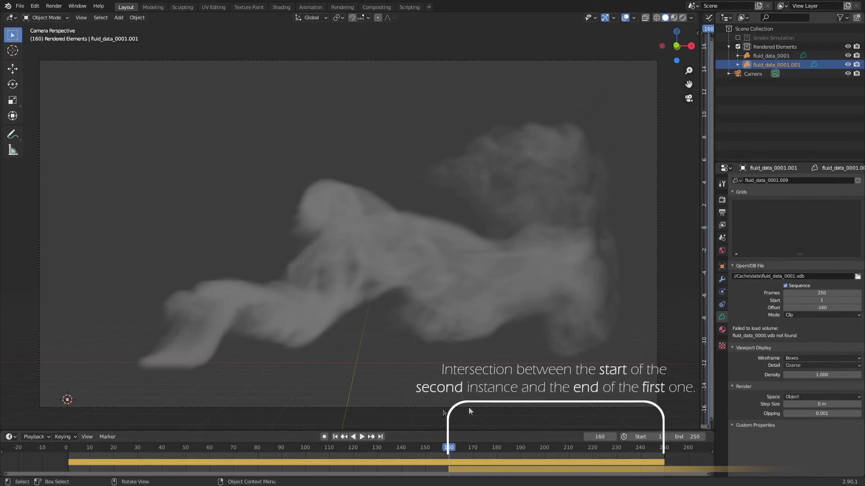
Step: Check the smoke at frames 90, the end and 19, and adjust fluid_data_0001's frame offset
click(281, 443)
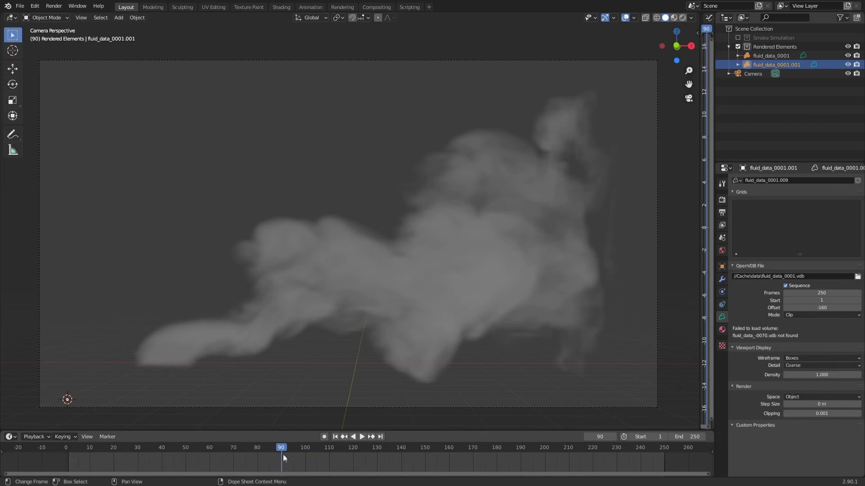
click(664, 448)
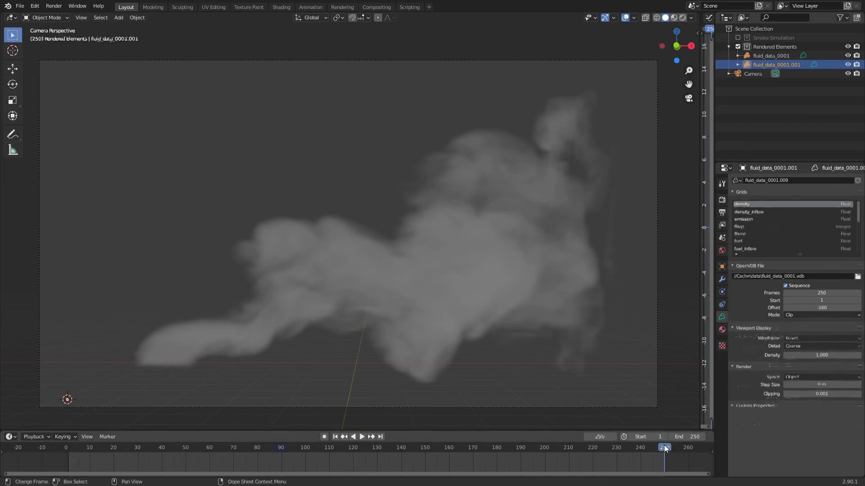
click(282, 448)
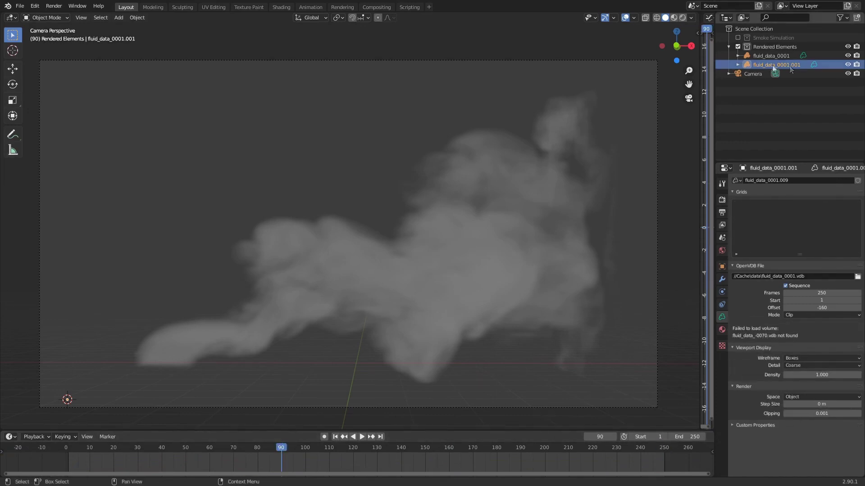
click(771, 56)
click(112, 450)
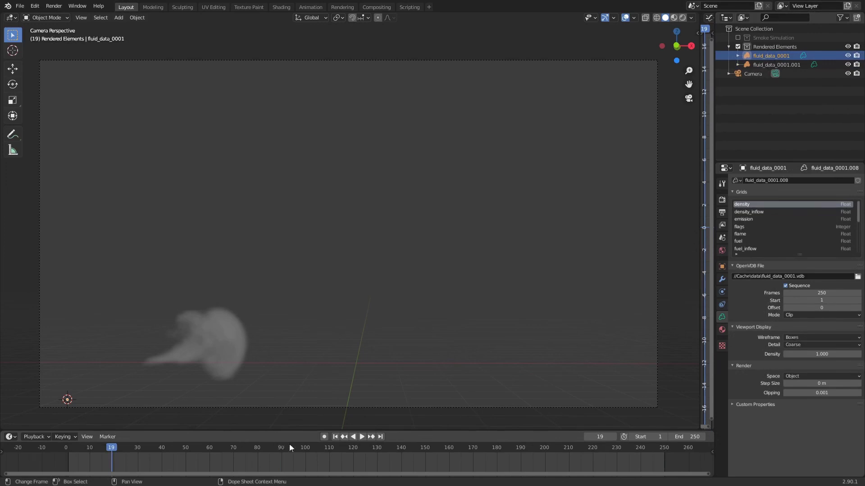
mouse_move(822, 307)
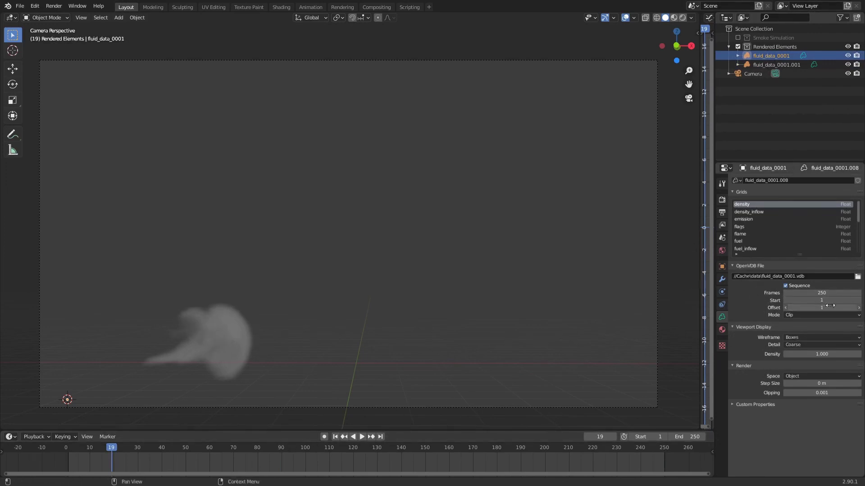
drag(830, 305, 838, 307)
click(837, 308)
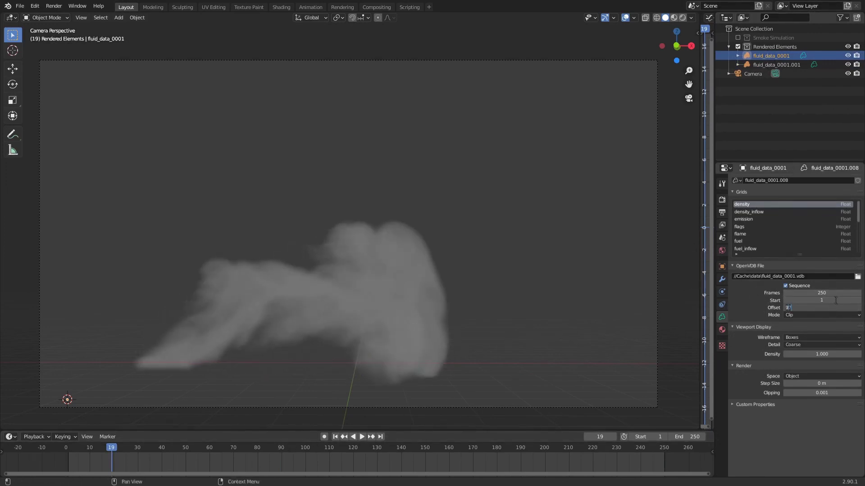
key(Return)
Step: Set the second smoke instance's offset to -70 and preview the animation through end frame 160
click(69, 466)
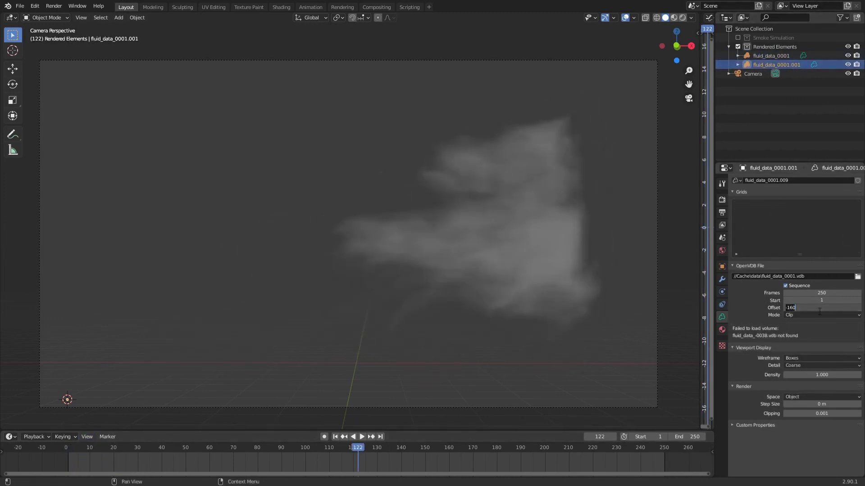
text(-70)
key(Return)
click(362, 437)
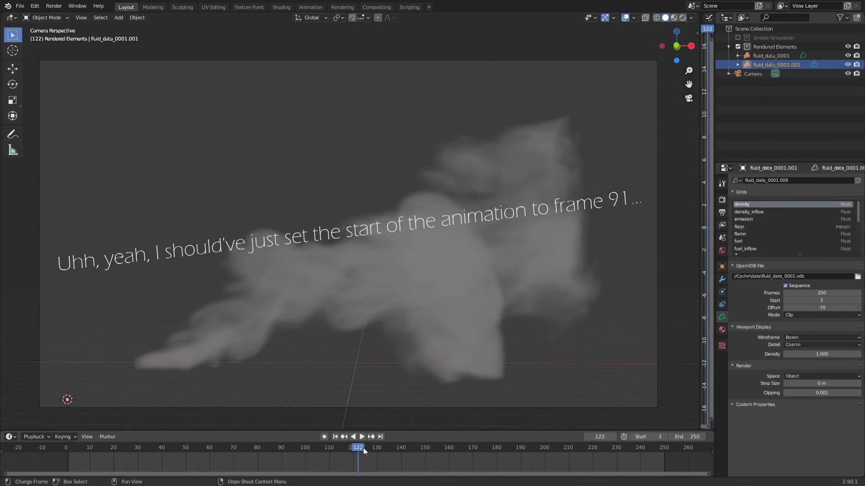
key(space)
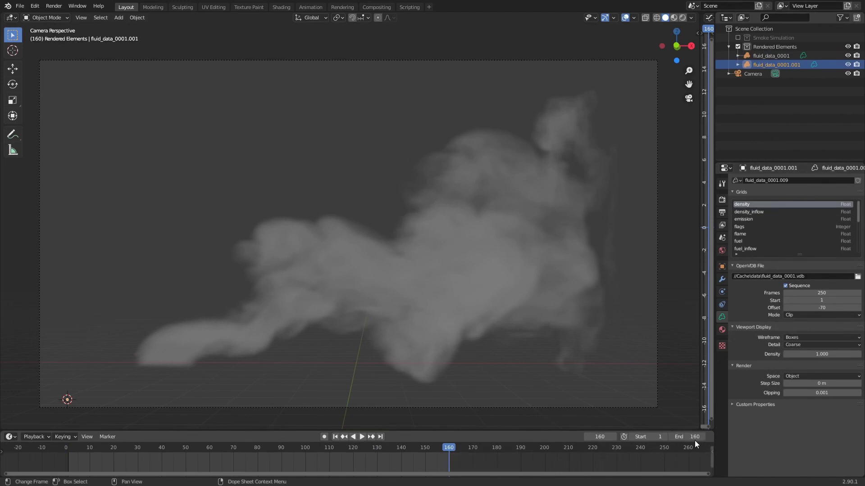
key(shift+Left)
key(shift+Right)
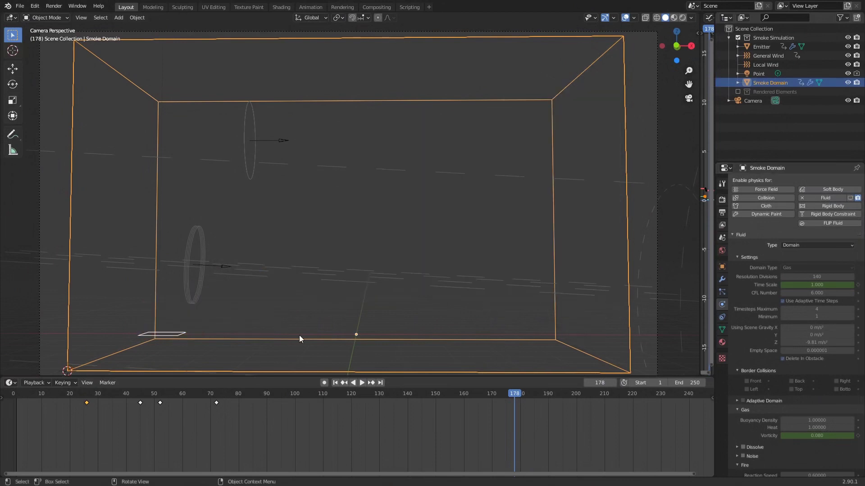
Step: Select the Emitter, zoom the timeline onto its emission keyframes, and try moving one earlier
click(177, 336)
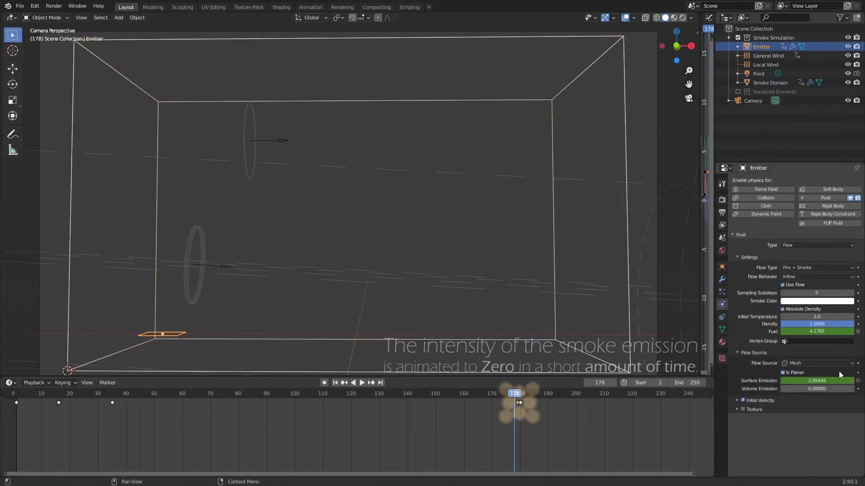
scroll(591, 428, up, 5)
mouse_move(584, 428)
middle_down()
mouse_move(591, 428)
mouse_move(304, 451)
middle_up()
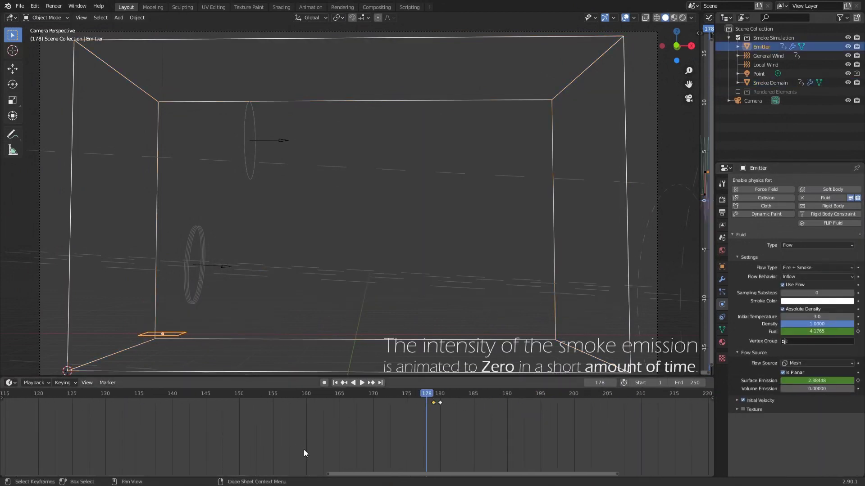
middle_drag(397, 443, 393, 444)
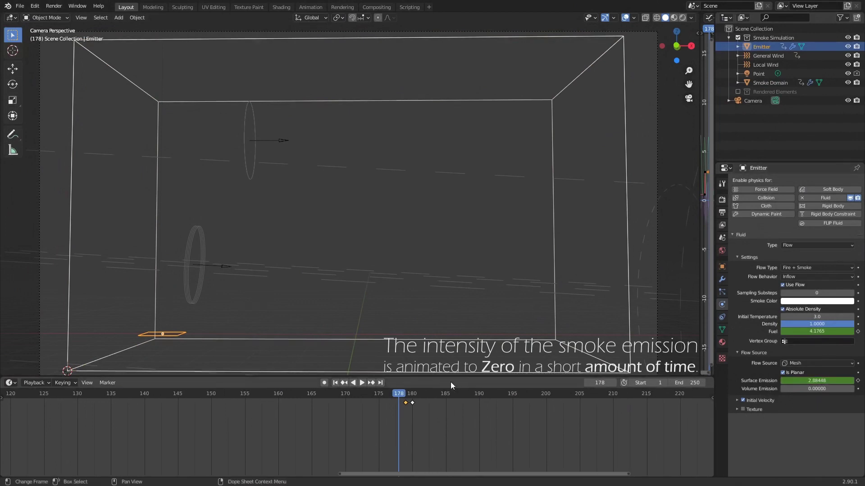
key(Escape)
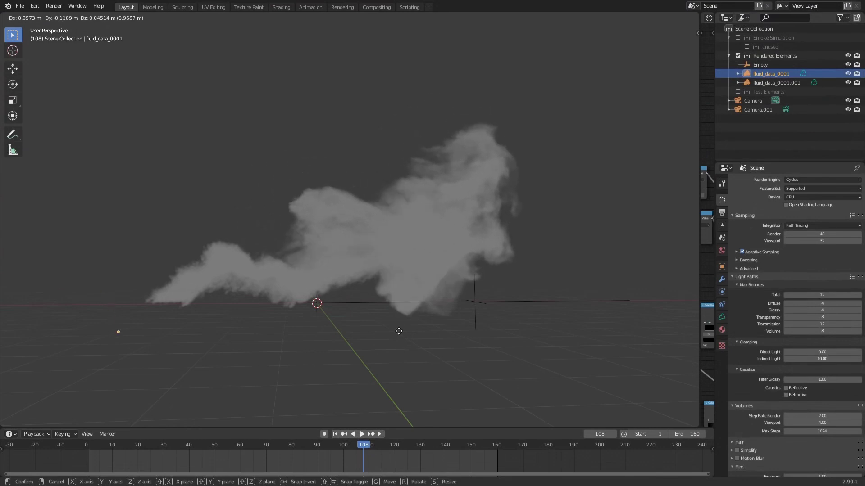
Step: Place fluid_data_0001, then move fluid_data_0001.001 twice, orbiting the view between moves
click(439, 303)
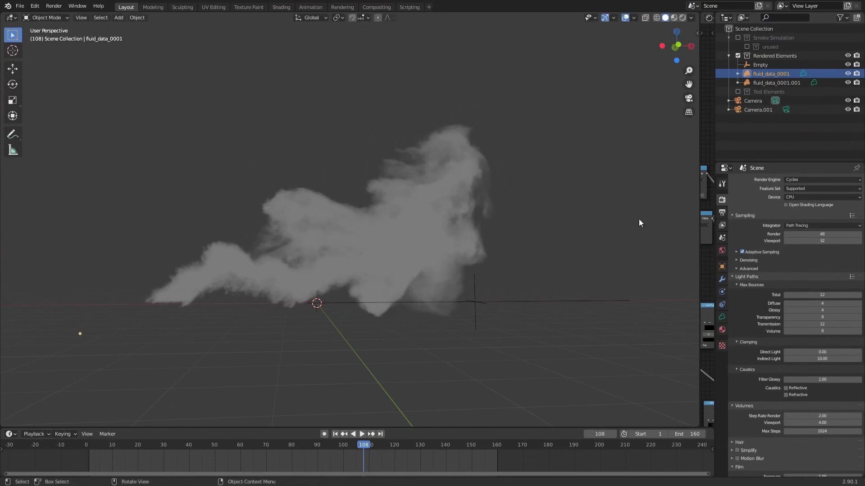
click(768, 85)
key(g)
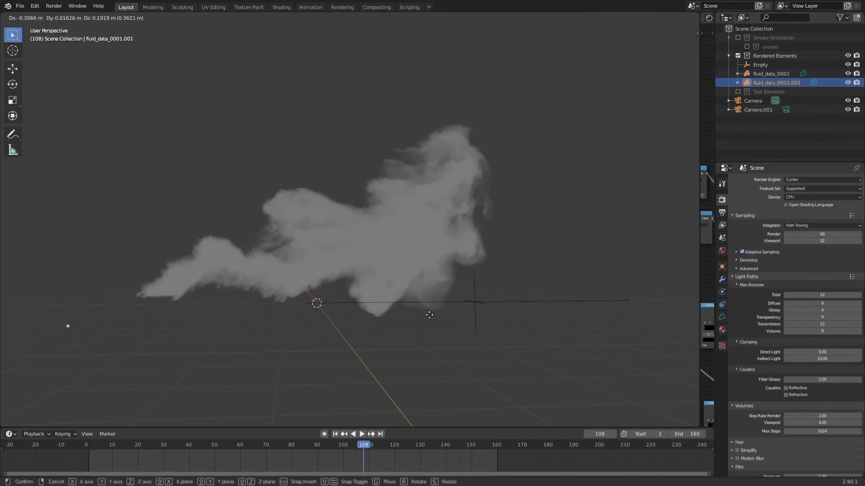
click(430, 315)
middle_drag(429, 314, 427, 272)
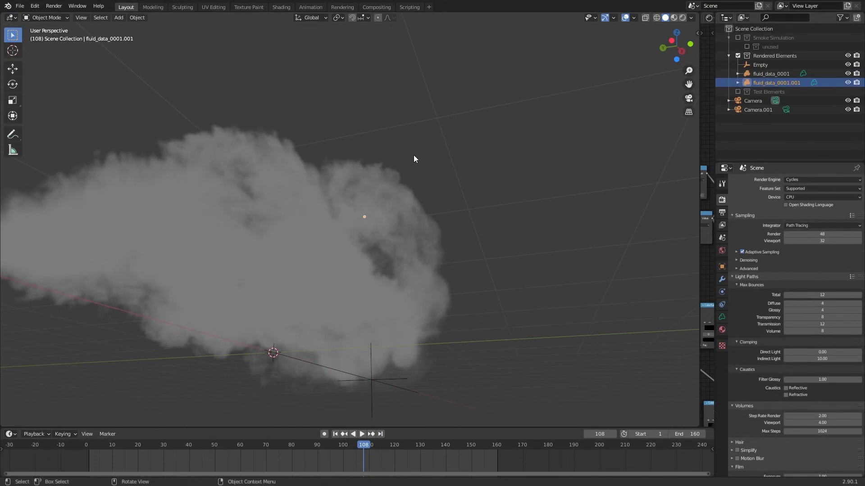
key(g)
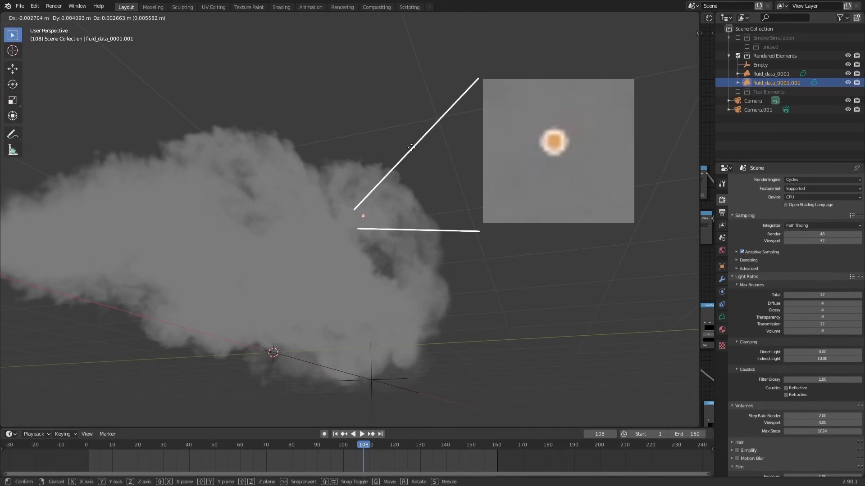
click(411, 147)
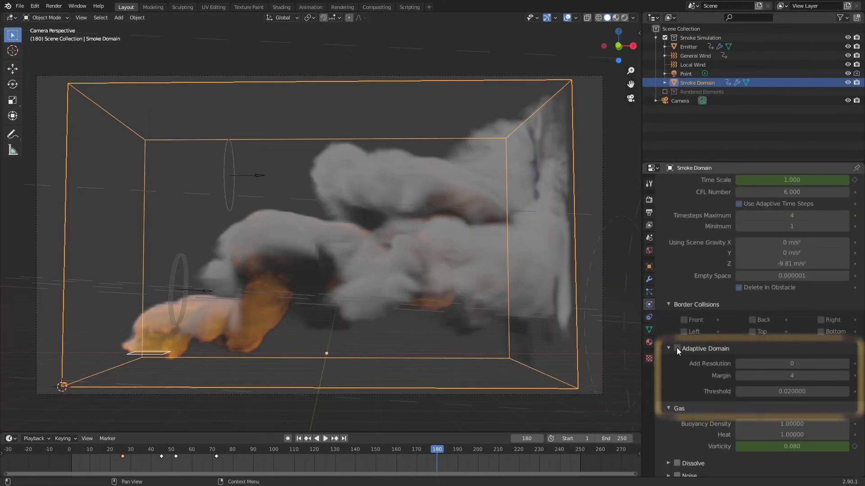
scroll(692, 351, down, 3)
scroll(721, 293, down, 2)
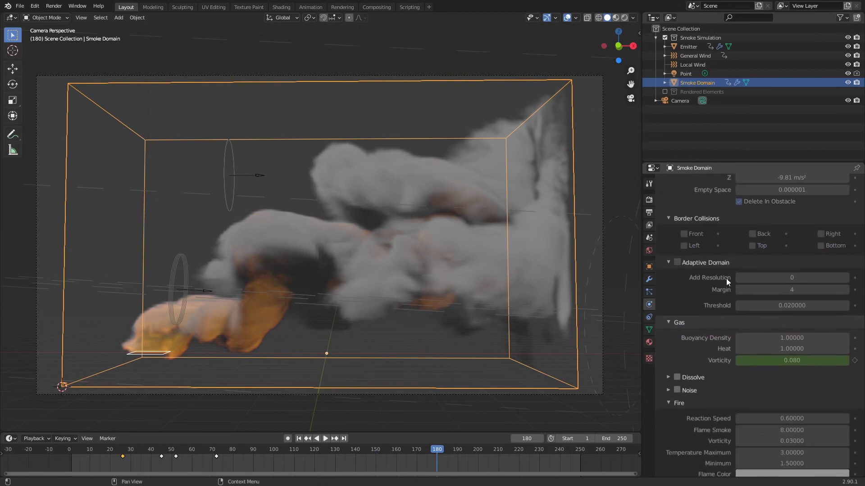